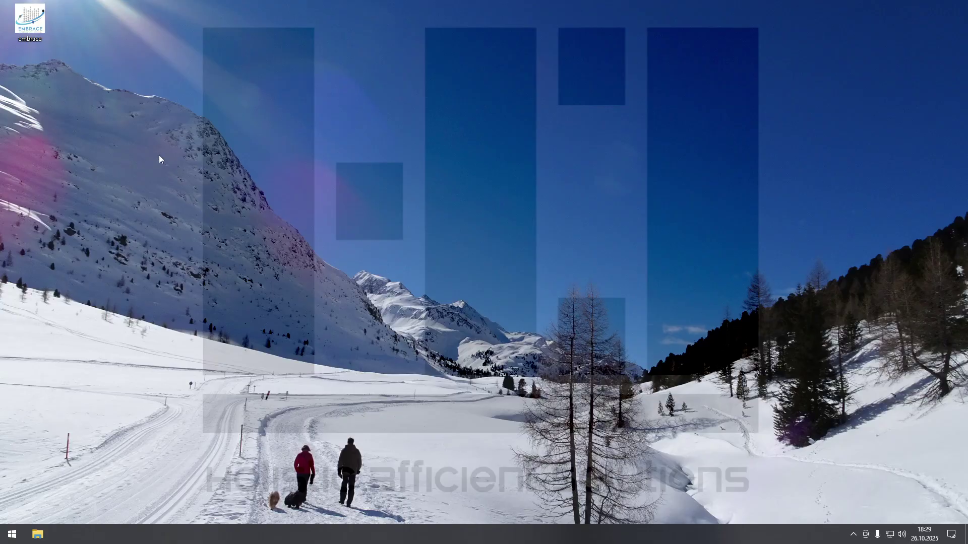
Step: Launch Embrace and add five records to the unnamed table
double_click(42, 31)
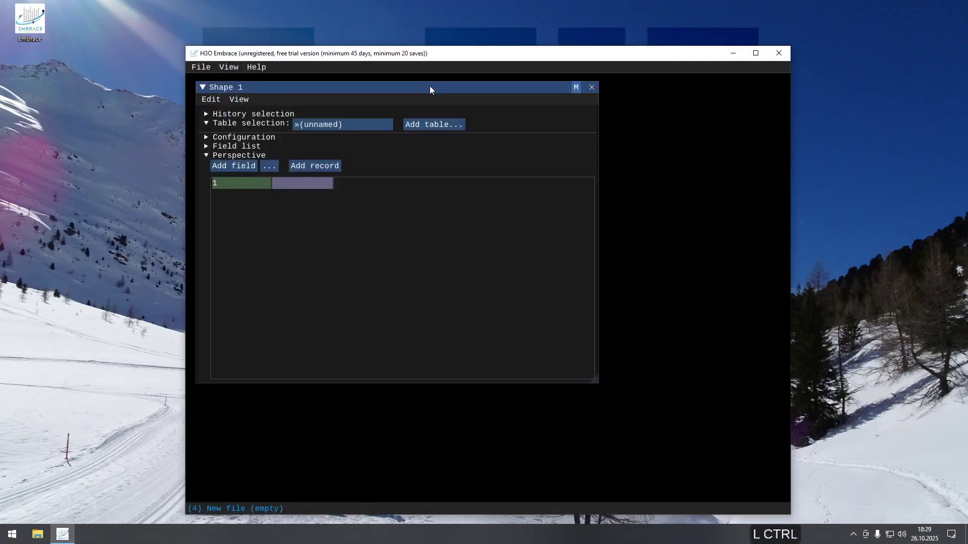
key(ctrl+r)
key(ctrl+r)
key(ctrl+r)
key(ctrl+r)
key(ctrl+r)
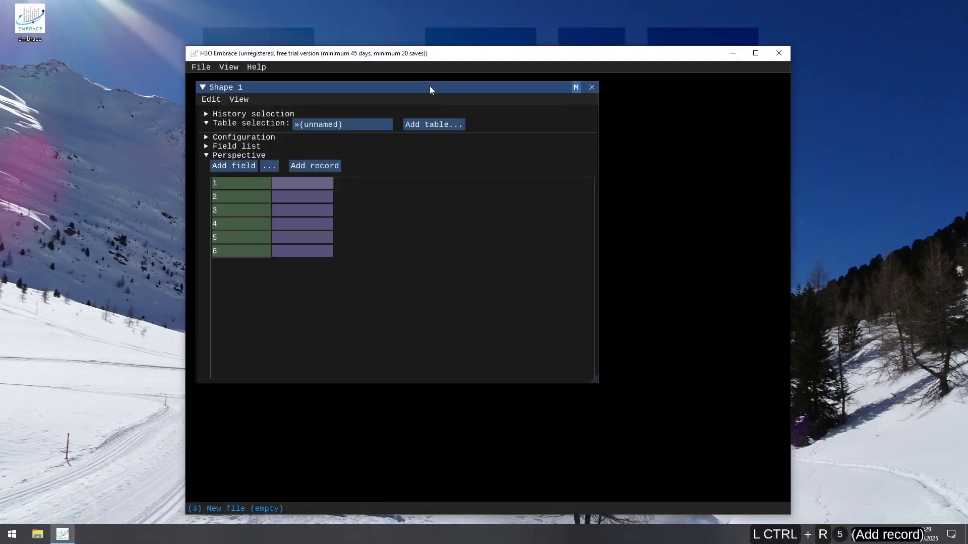
Step: Fill the unnamed field of records 1 to 6 with six women's first names in alphabetical order
click(297, 184)
text(Alice)
key(Down)
text(Beth)
key(Down)
text(Car)
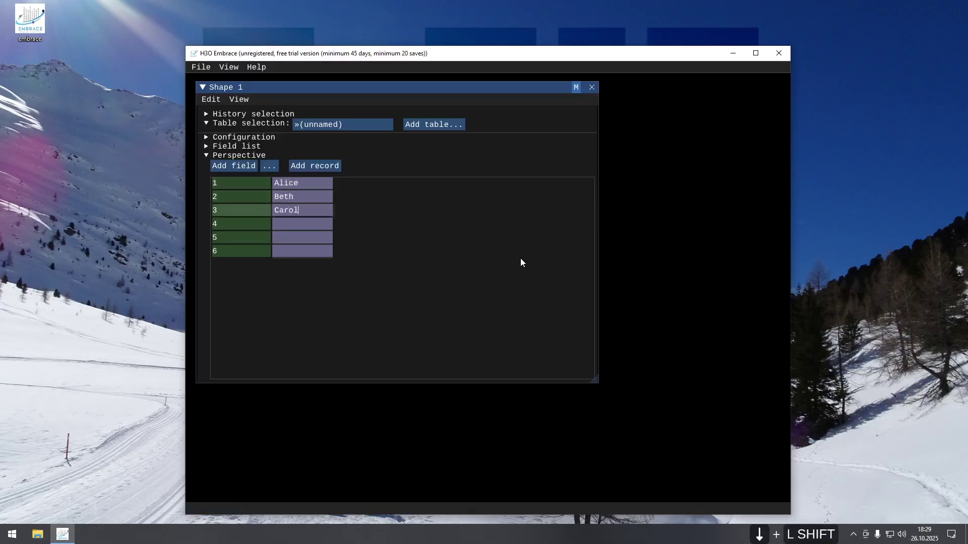
key(Down)
key(Down)
text(E)
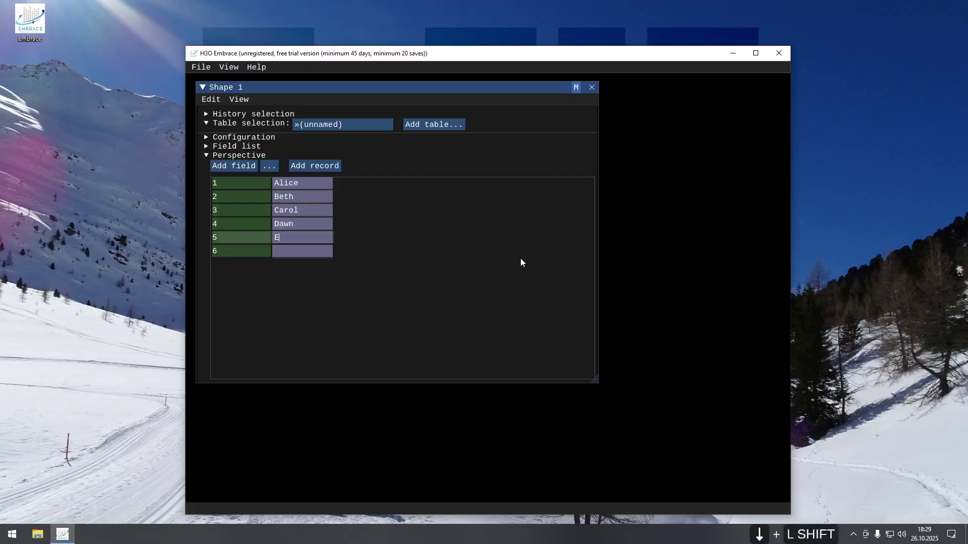
key(Down)
text(Fion)
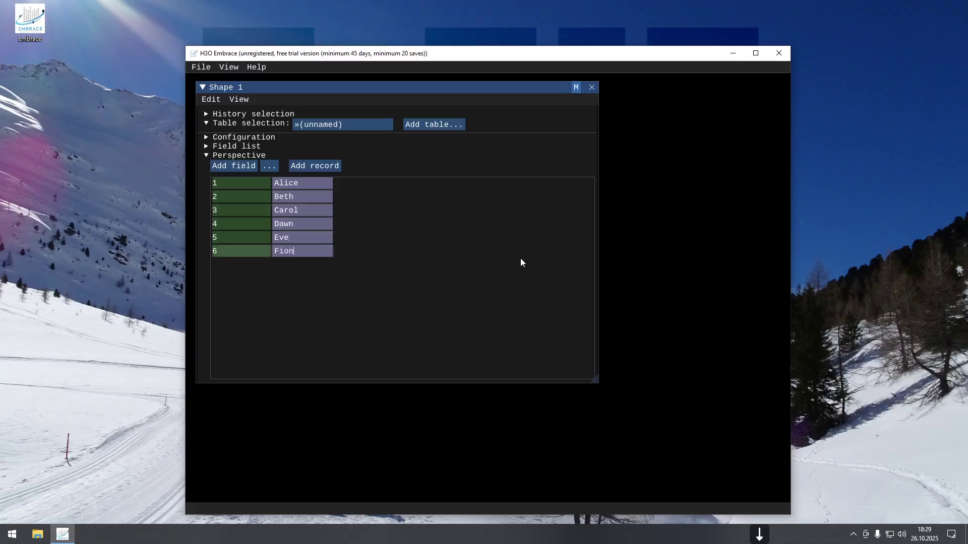
text(a)
key(Return)
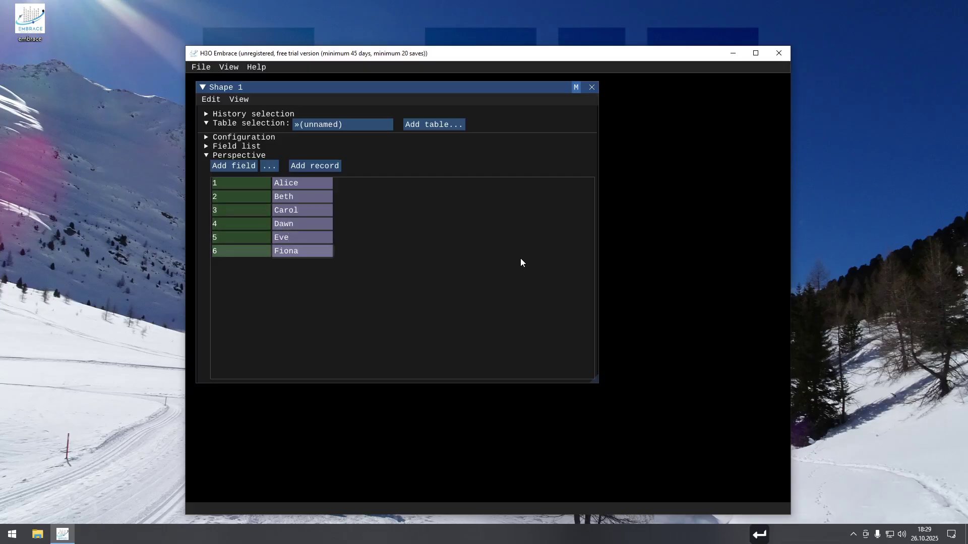
Step: Expand the table's configuration and rename the unnamed field to Name
click(230, 138)
right_click(260, 183)
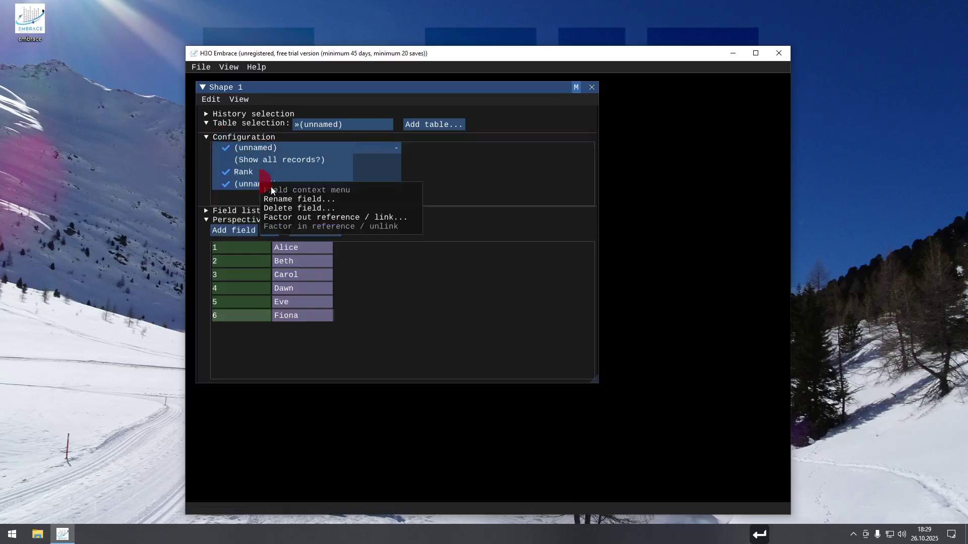
click(285, 198)
text(Name)
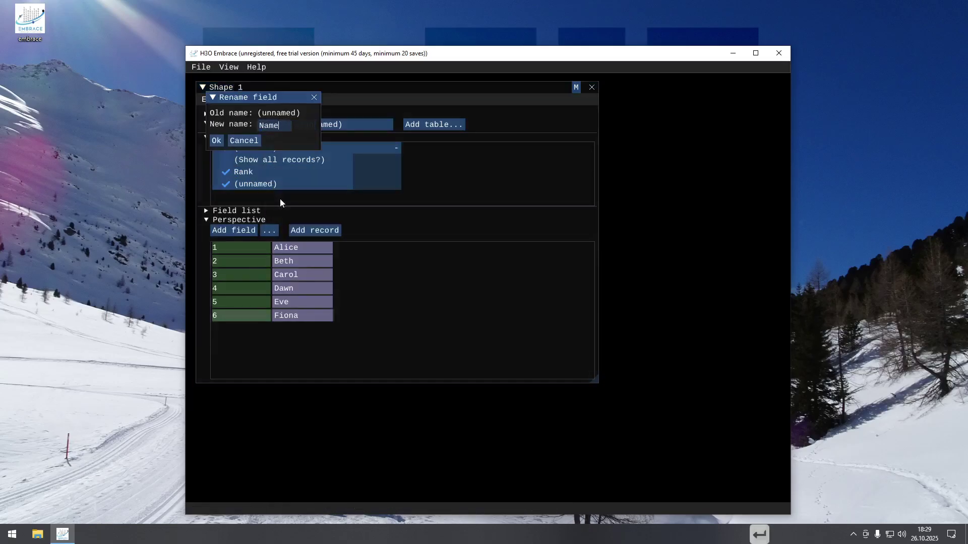
key(Return)
Step: Rename the unnamed table to Women
right_click(271, 149)
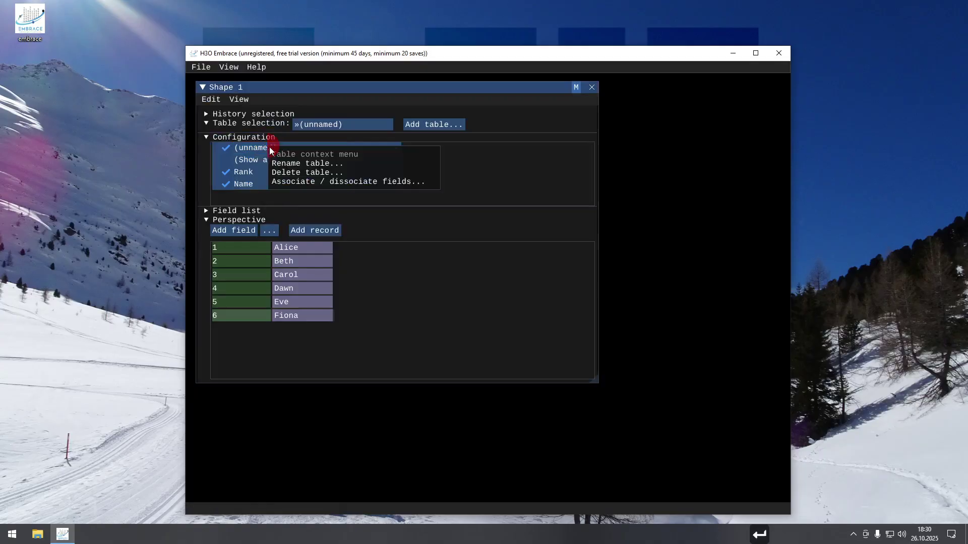
click(286, 163)
text(W)
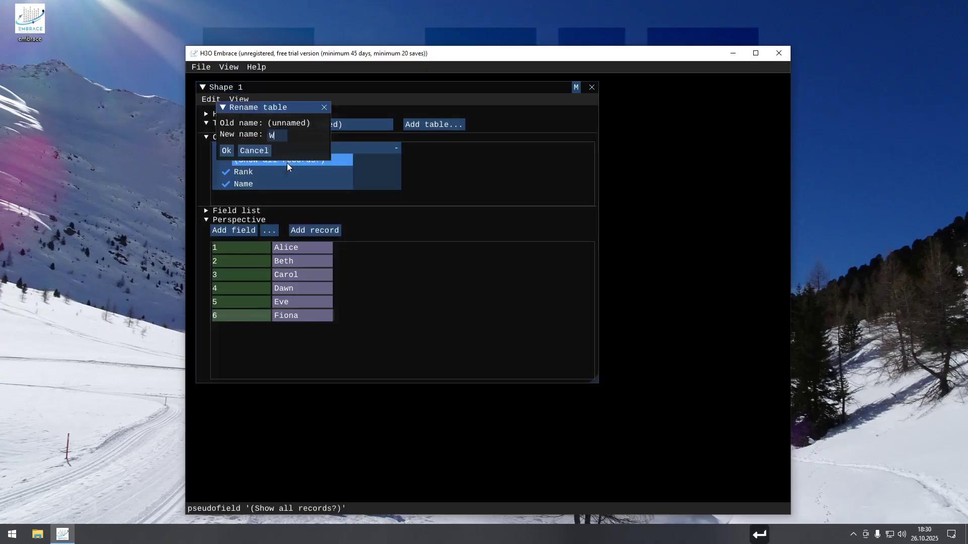
text(omen)
key(Return)
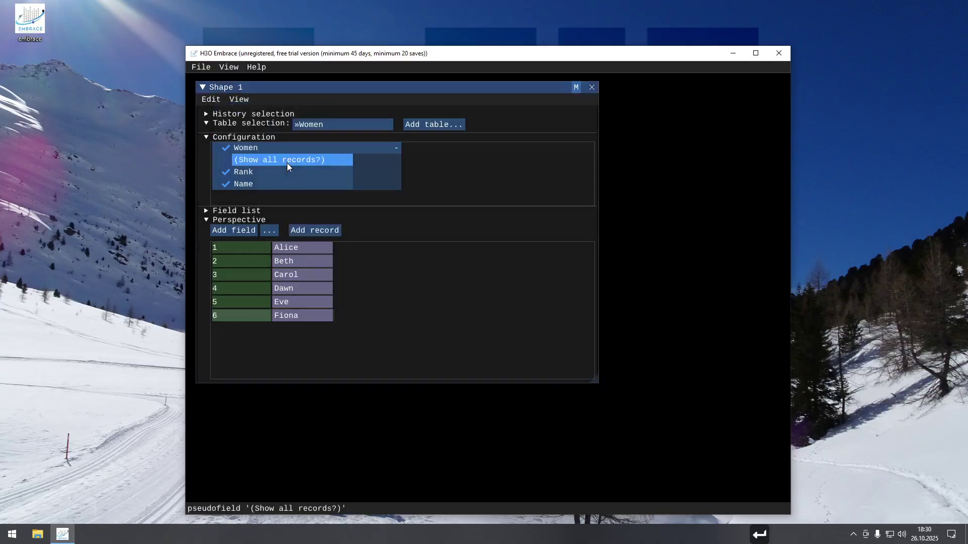
Step: Add a new field named Mother that references the Name field of the Women table
click(268, 231)
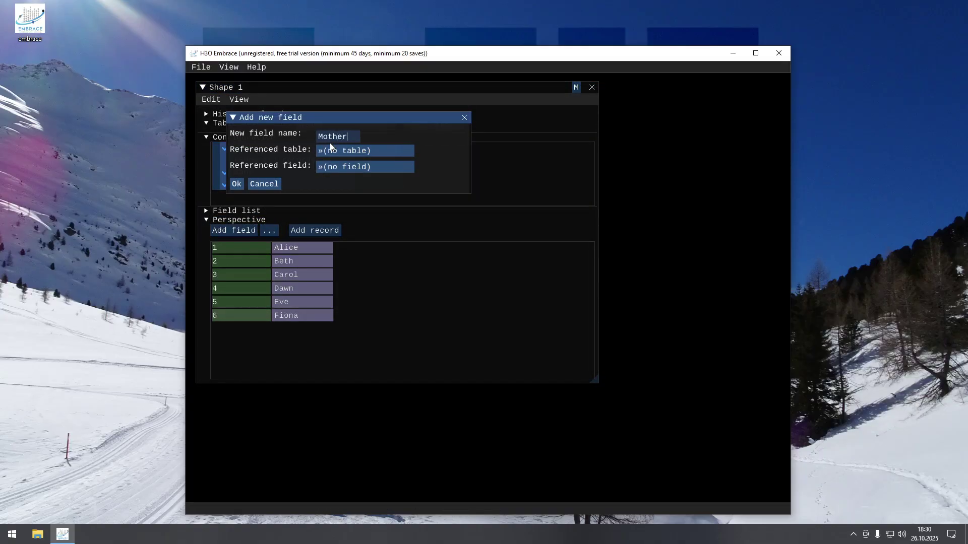
click(353, 152)
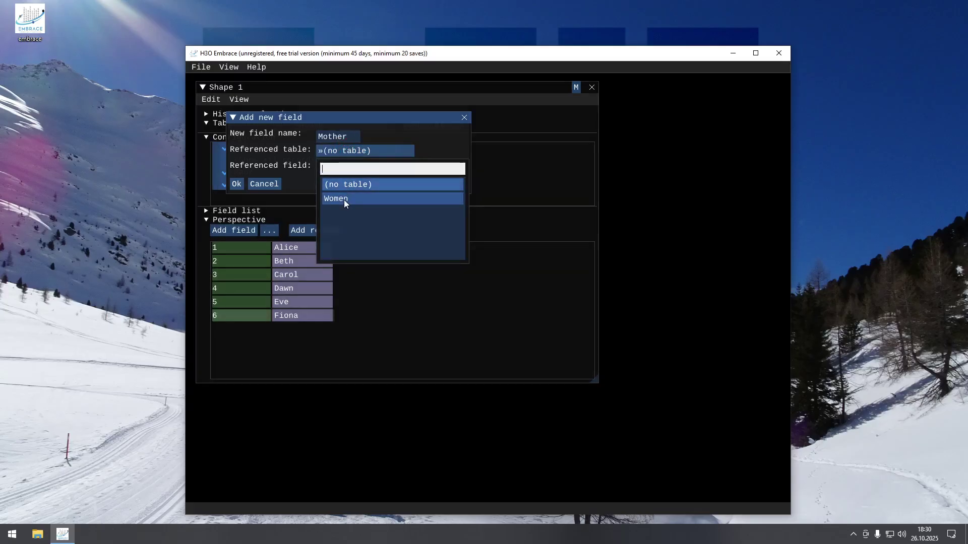
click(345, 202)
click(355, 168)
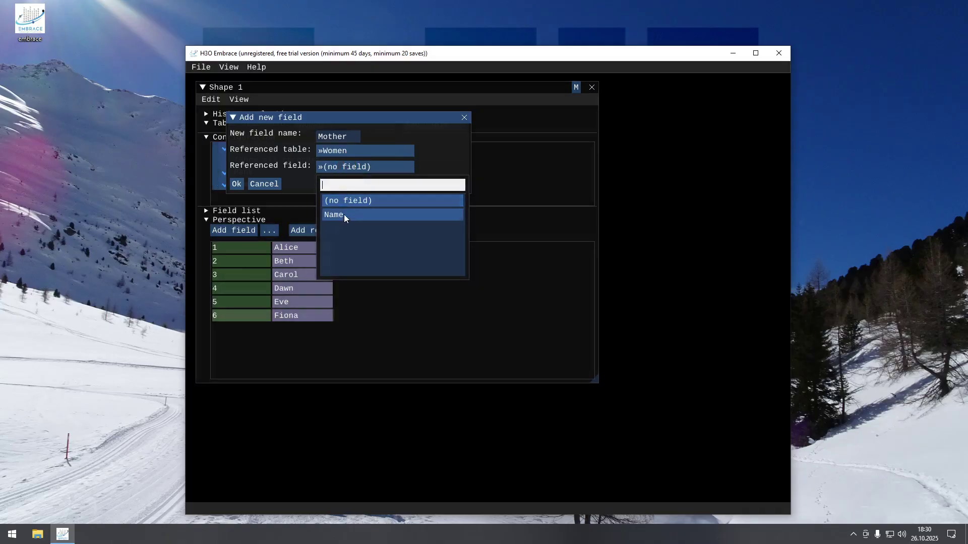
click(345, 213)
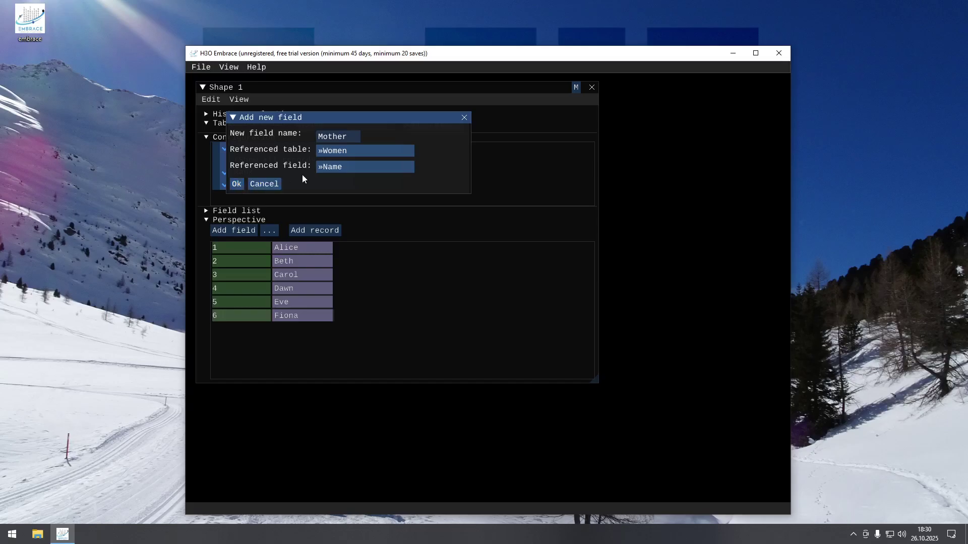
click(241, 184)
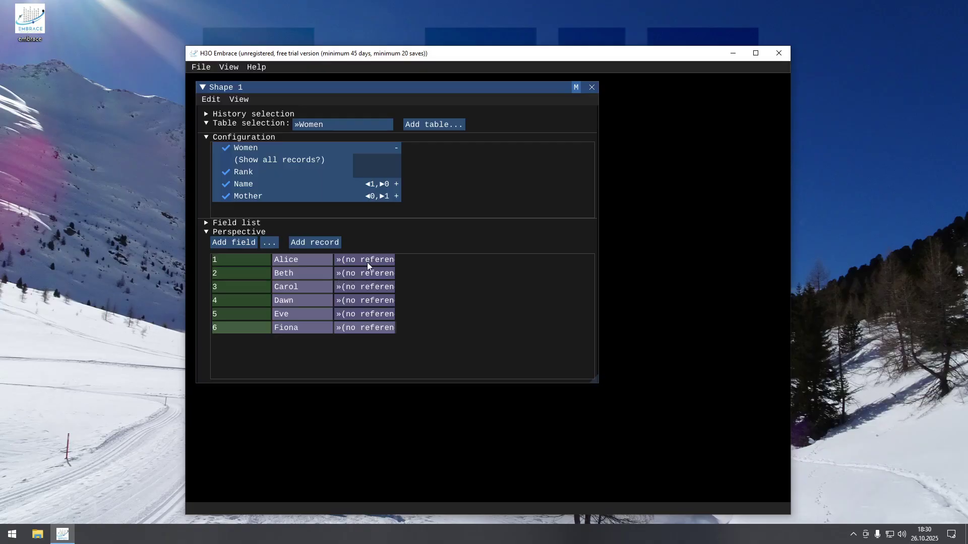
Step: Examine the reference choices offered for the Mother field of record 6, including the no-reference option, without choosing one
click(368, 328)
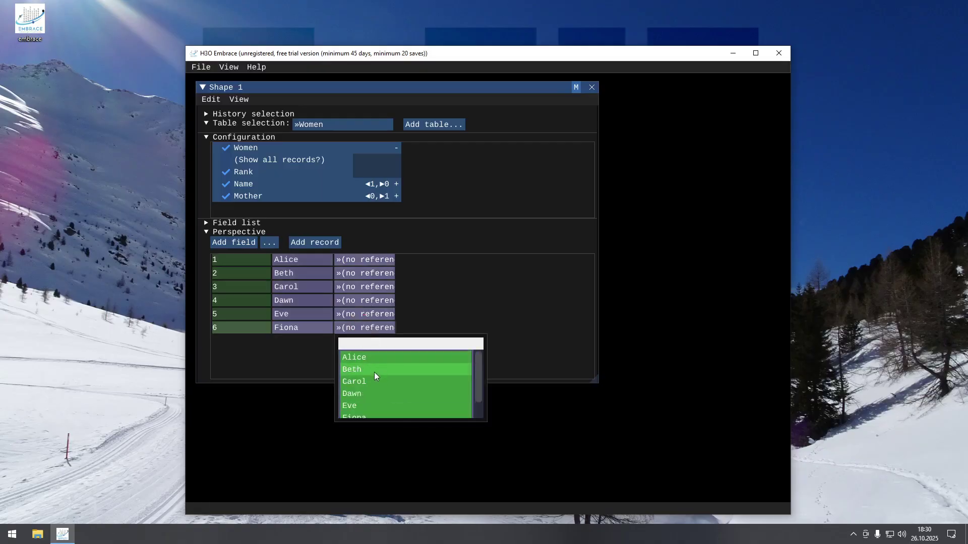
scroll(373, 370, down, 1)
scroll(373, 369, up, 1)
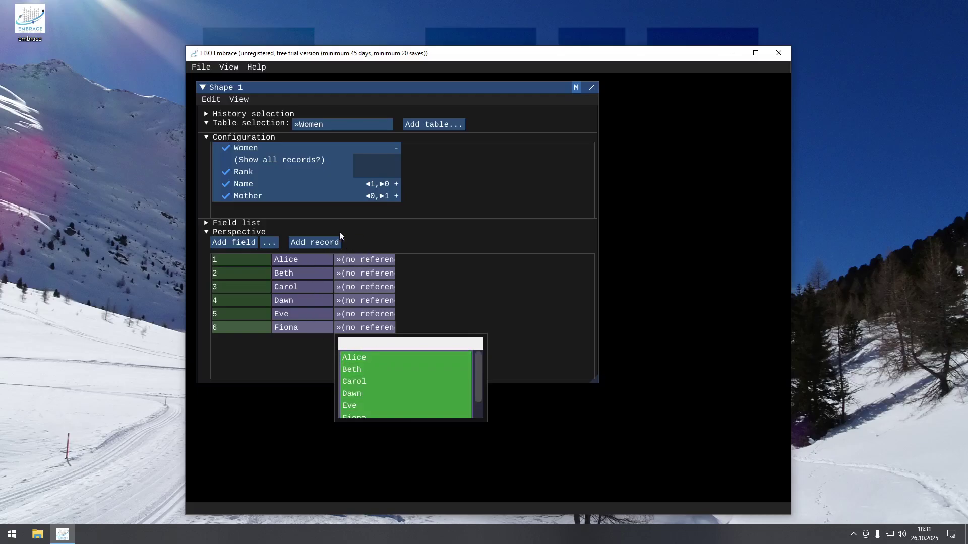
scroll(389, 377, down, 1)
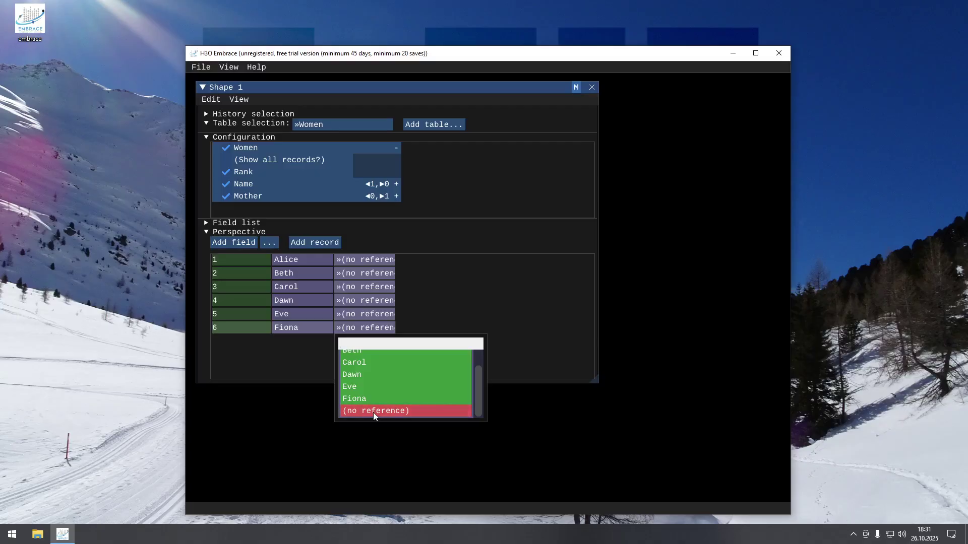
scroll(373, 412, up, 1)
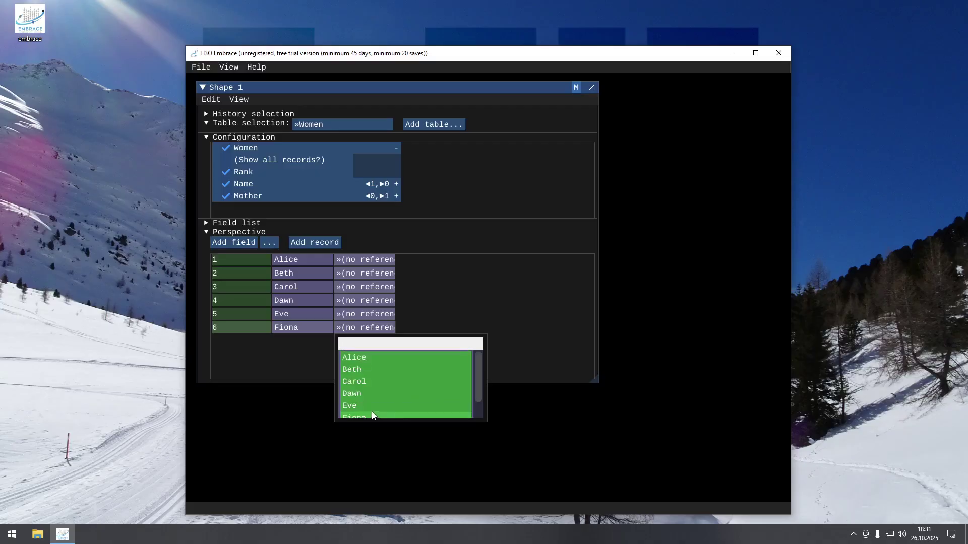
click(370, 303)
Step: Move record 5 to the first row, and set record 6's Mother reference to the woman now in row 5
drag(308, 315, 307, 259)
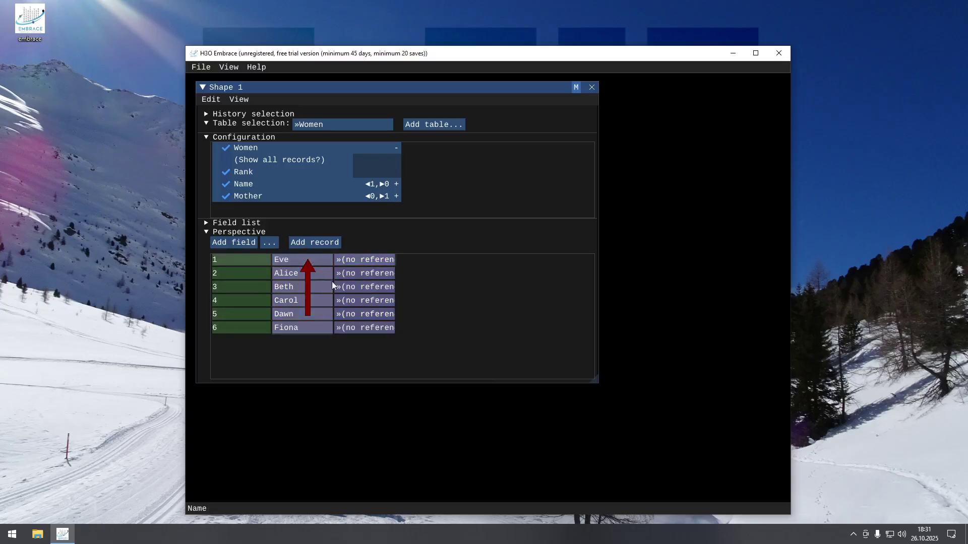
click(367, 327)
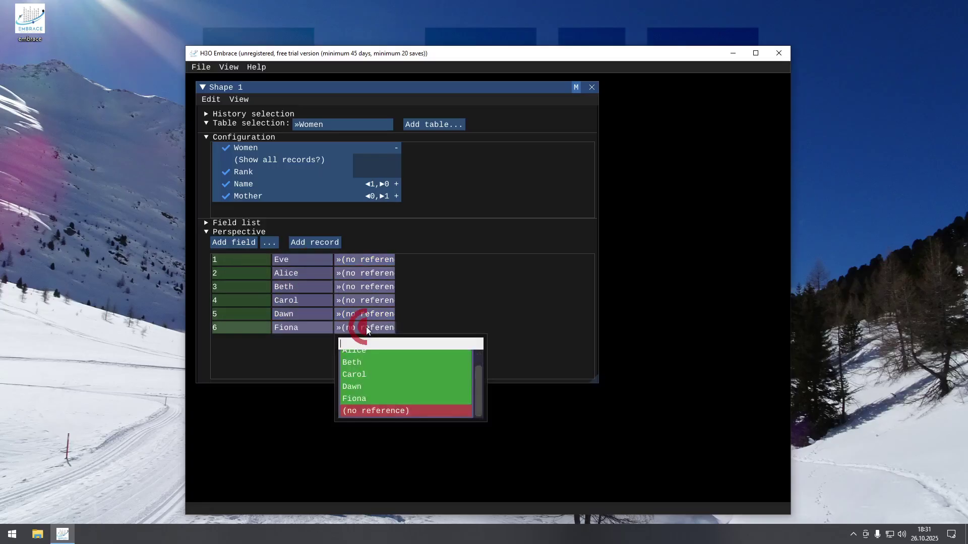
click(361, 385)
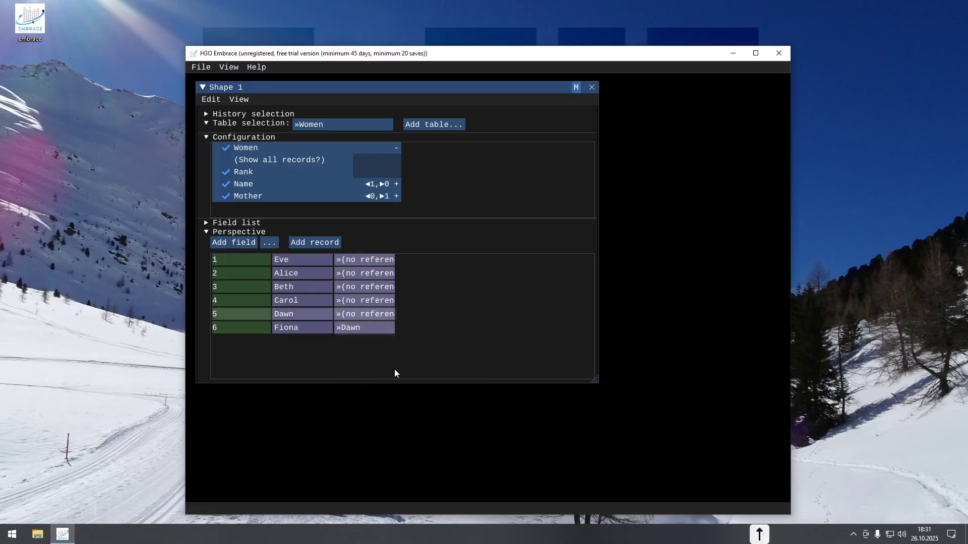
Step: Set the Mother reference of record 5 to the woman in row 3
key(Return)
key(Up)
key(Up)
key(Up)
key(Up)
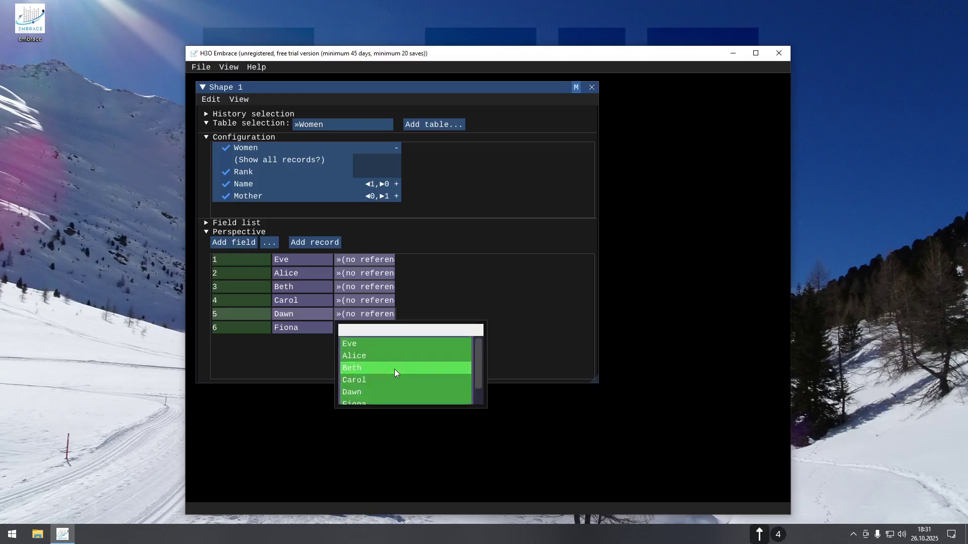
click(393, 369)
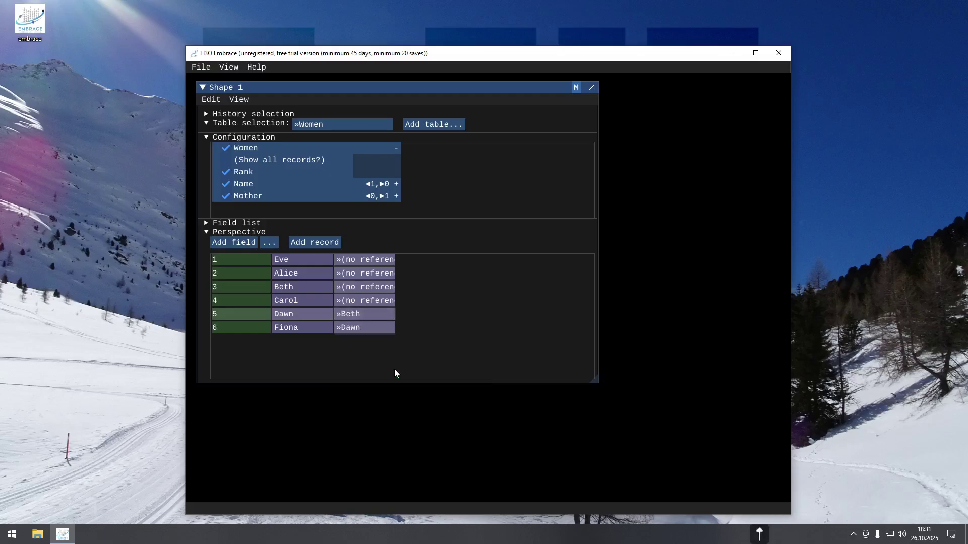
Step: Set the Mother reference of record 4 to the woman in row 2, filtering the choices by initial letter
key(Up)
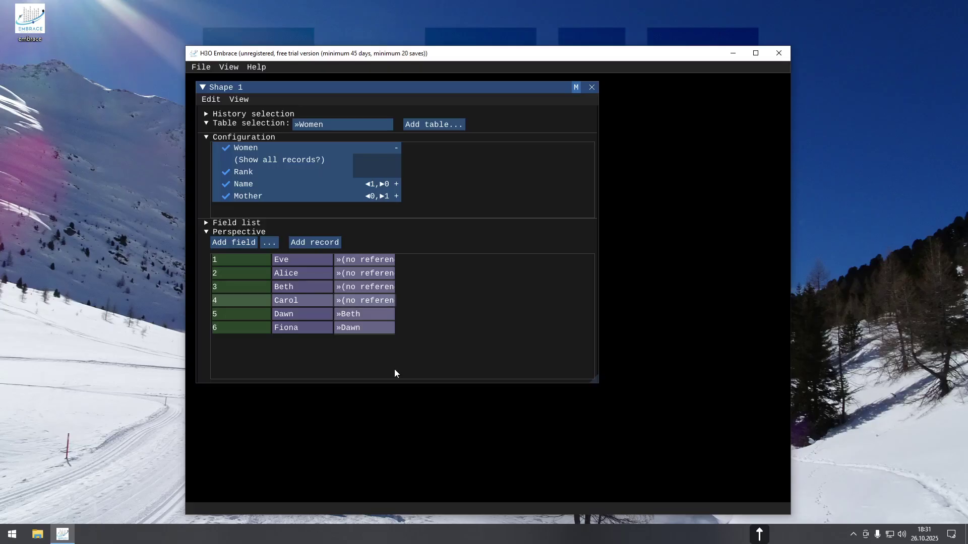
key(Return)
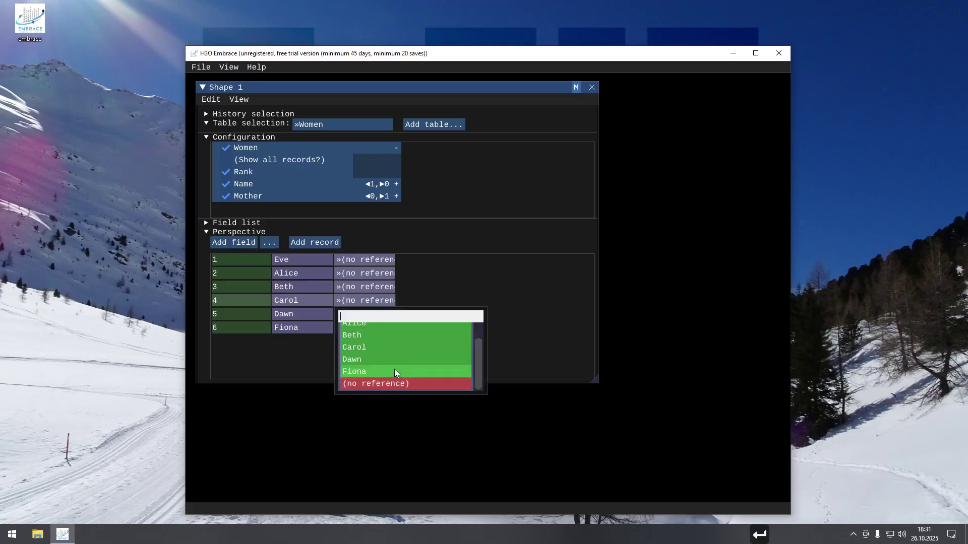
text(a)
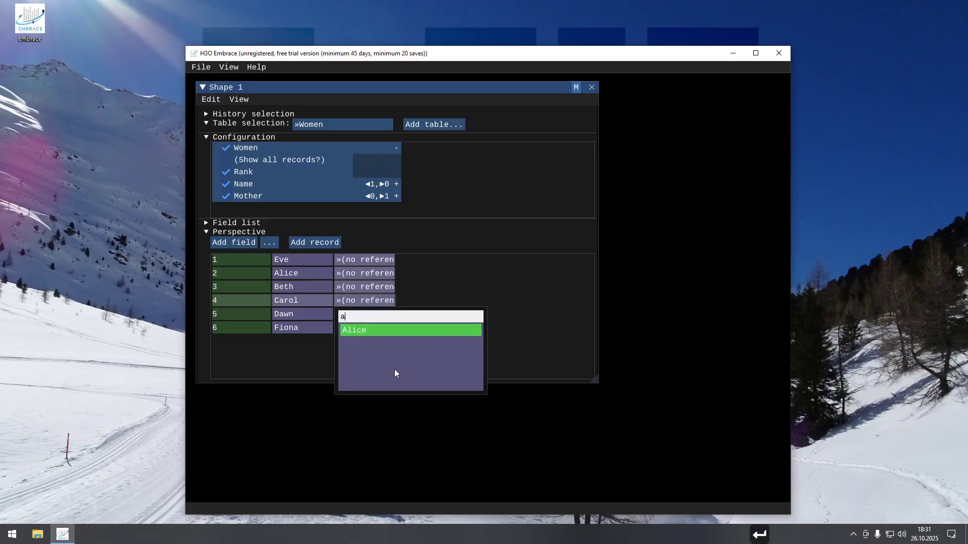
key(Return)
Step: Set the Mother references of records 3 and 2 to the woman in row 1
key(Up)
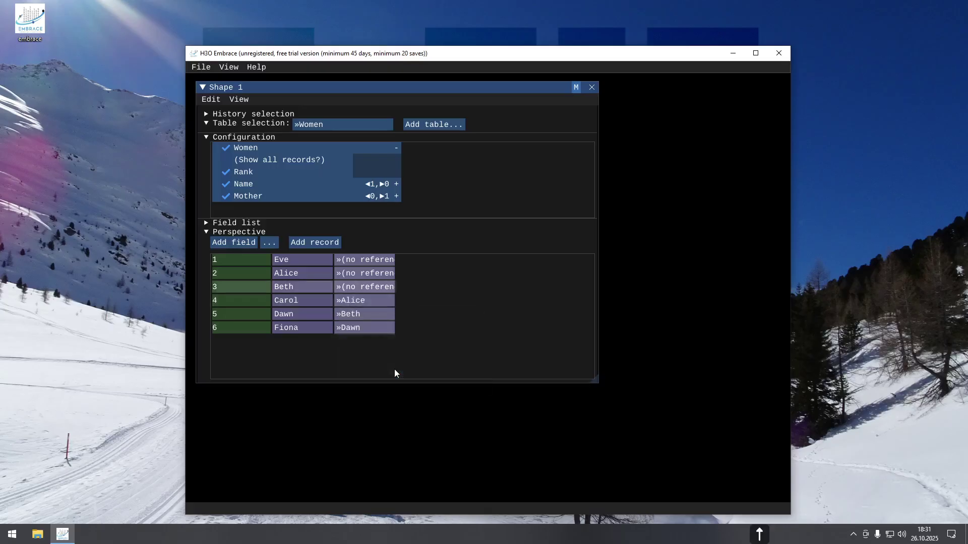
key(Return)
text(e)
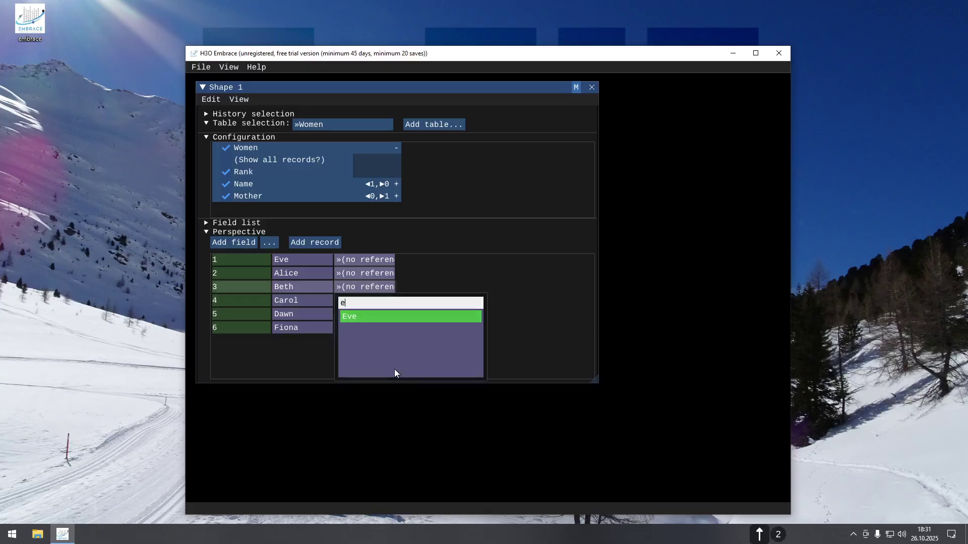
key(Return)
key(Up)
key(Return)
text(e)
key(Return)
key(Up)
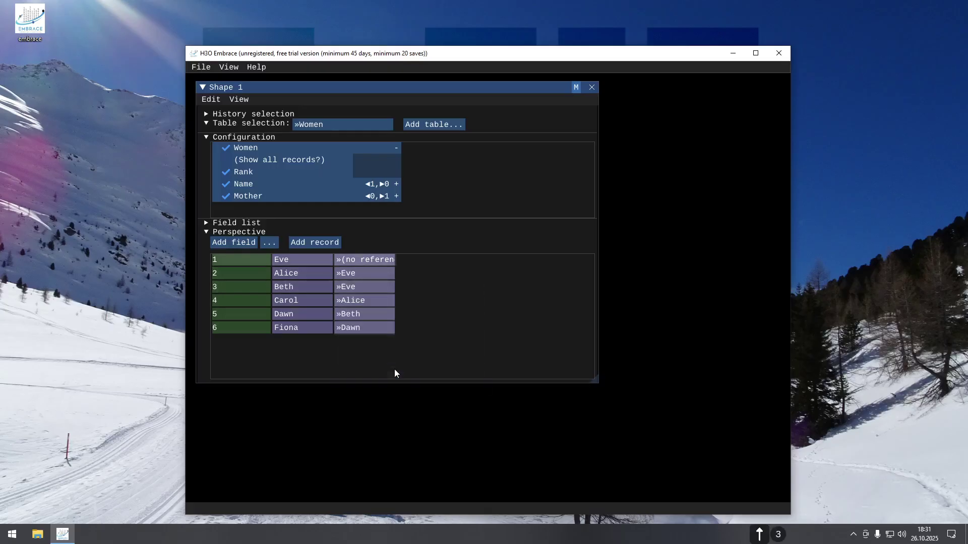